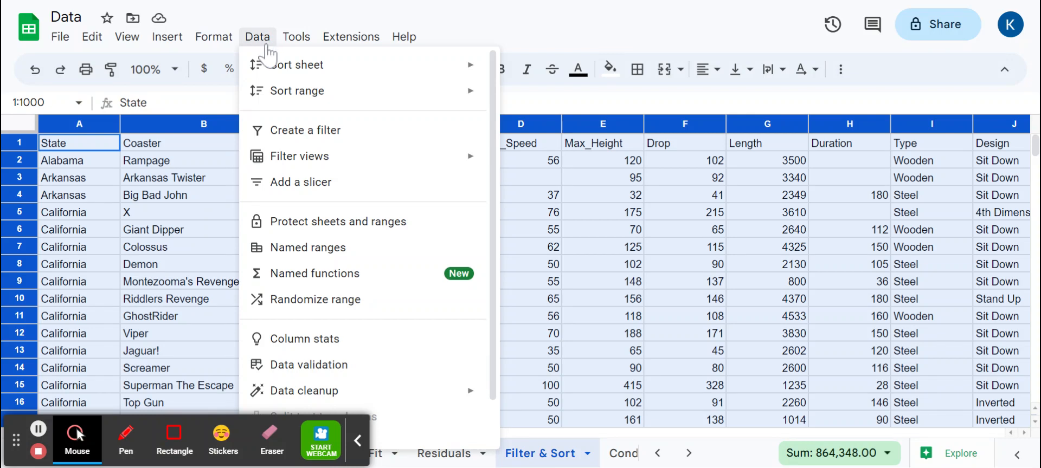
Step: Create a filter across the header row of the roller coaster data
{"action": "left_click", "coordinate": [299, 133]}
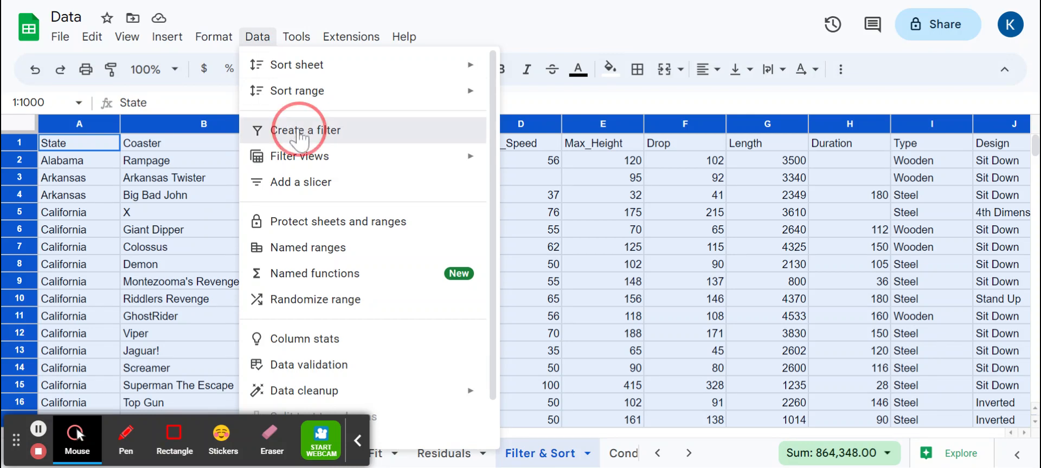
{"action": "left_click", "coordinate": [206, 232]}
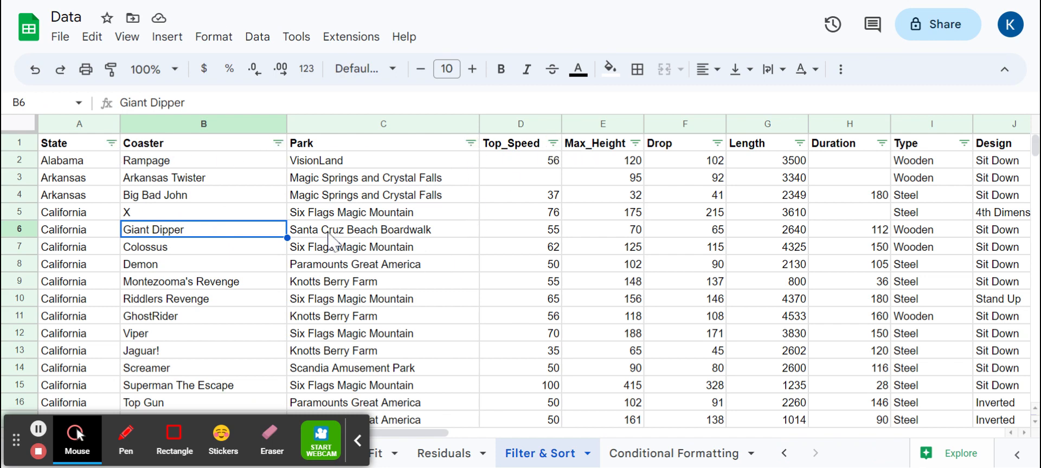
{"action": "left_click", "coordinate": [111, 143]}
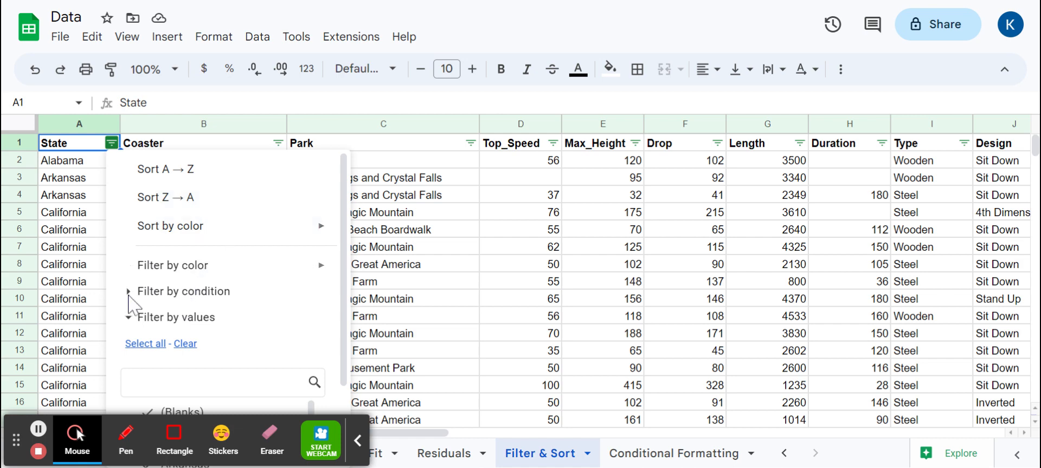
{"action": "scroll", "coordinate": [251, 318], "scroll_direction": "down", "scroll_amount": 2}
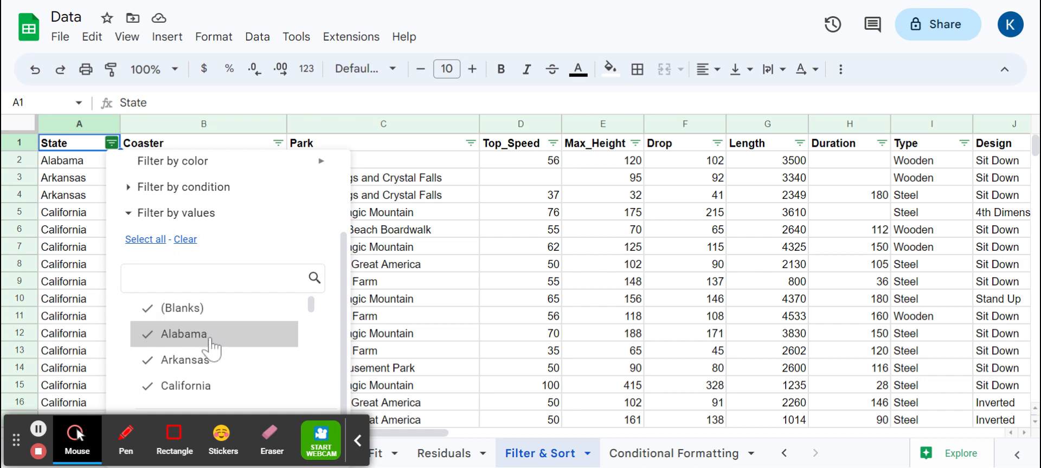
{"action": "scroll", "coordinate": [214, 341], "scroll_direction": "down", "scroll_amount": 2}
{"action": "scroll", "coordinate": [212, 341], "scroll_direction": "up", "scroll_amount": 2}
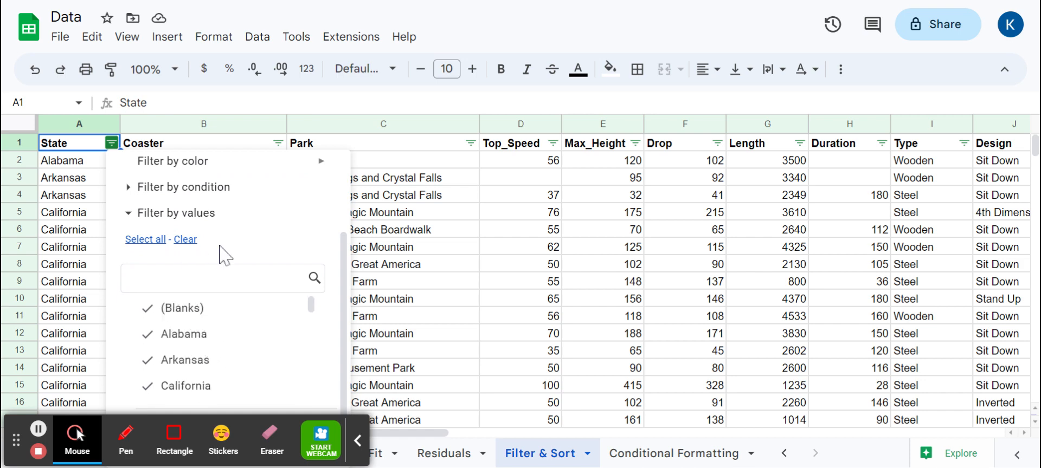
{"action": "left_click", "coordinate": [191, 242]}
{"action": "scroll", "coordinate": [194, 355], "scroll_direction": "down", "scroll_amount": 15}
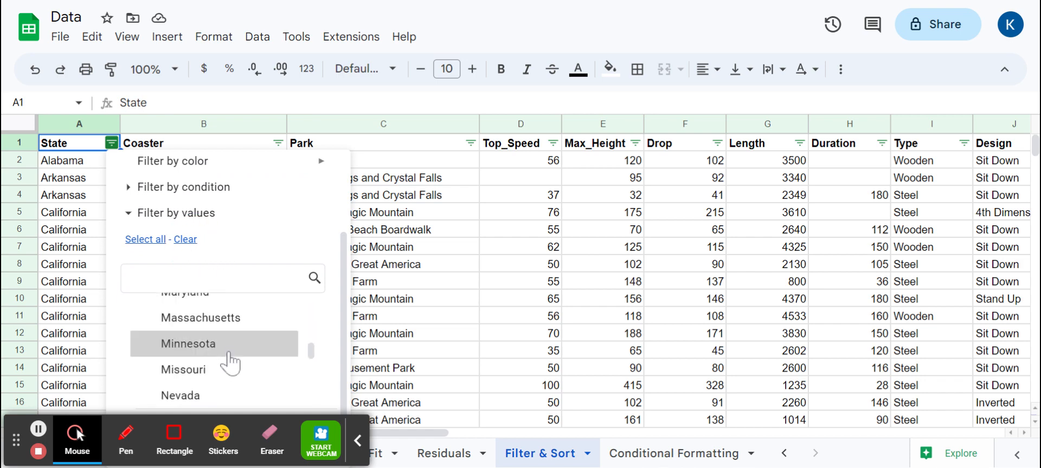
{"action": "left_click", "coordinate": [192, 345]}
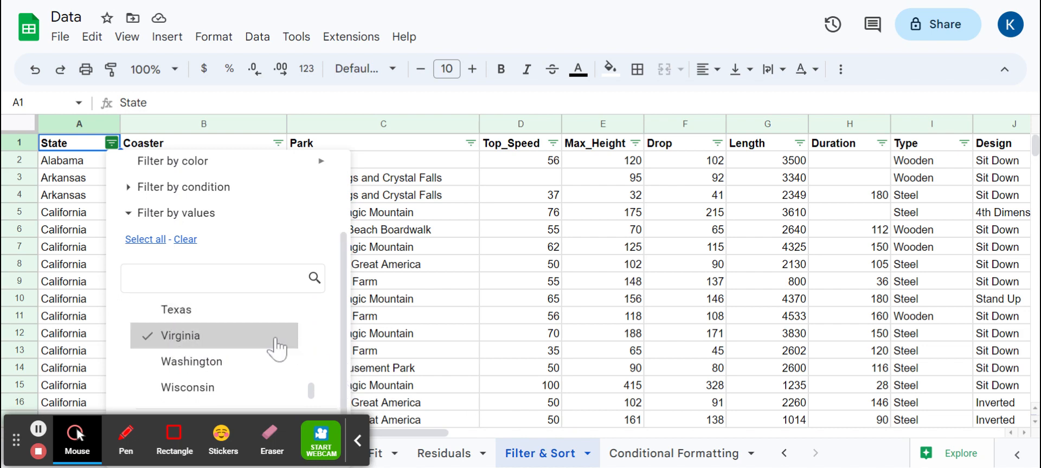
{"action": "left_click", "coordinate": [23, 455]}
{"action": "left_click_drag", "start_coordinate": [23, 455], "coordinate": [664, 445]}
Step: Filter the State column by values so that only Virginia is shown
{"action": "left_click", "coordinate": [111, 143]}
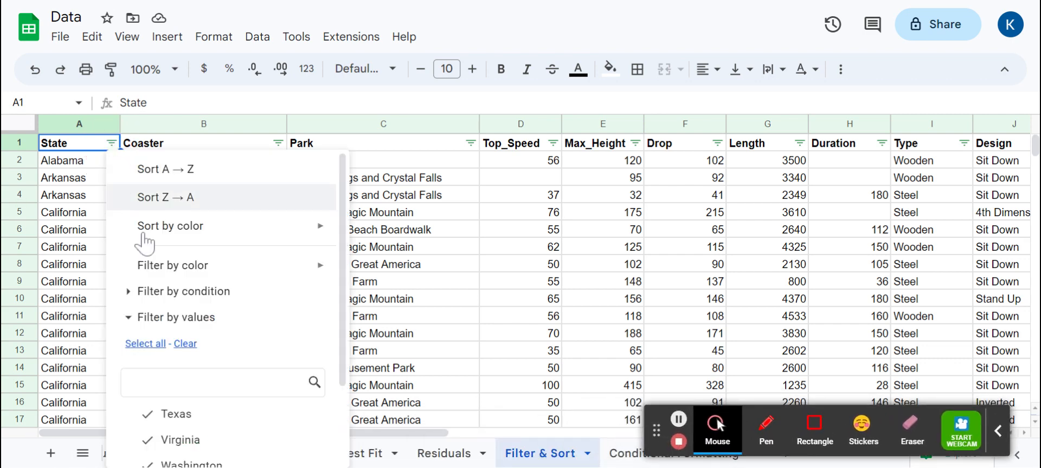
{"action": "left_click", "coordinate": [185, 344]}
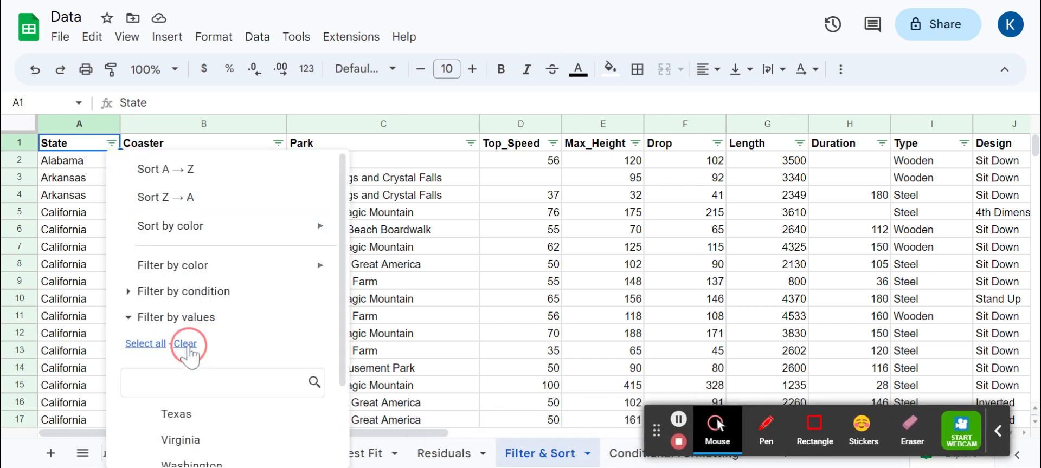
{"action": "scroll", "coordinate": [206, 350], "scroll_direction": "down", "scroll_amount": 2}
{"action": "left_click", "coordinate": [183, 369]}
{"action": "scroll", "coordinate": [255, 402], "scroll_direction": "down", "scroll_amount": 1}
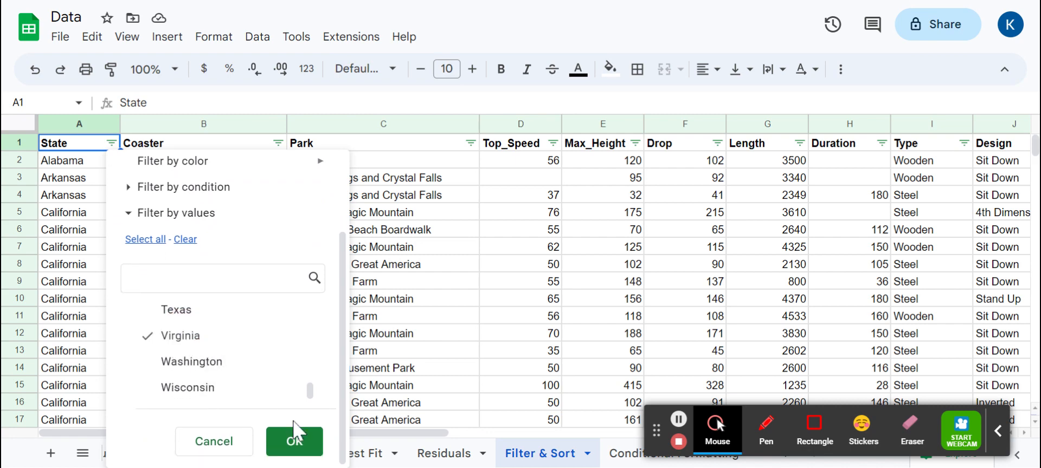
{"action": "left_click", "coordinate": [295, 437]}
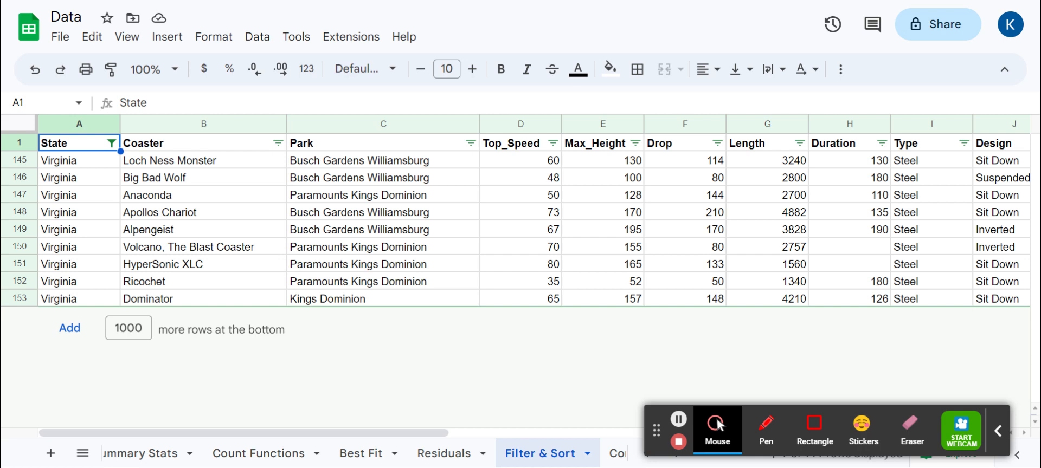
Step: Reselect all values in the State column's filter to show every state again
{"action": "left_click", "coordinate": [111, 143]}
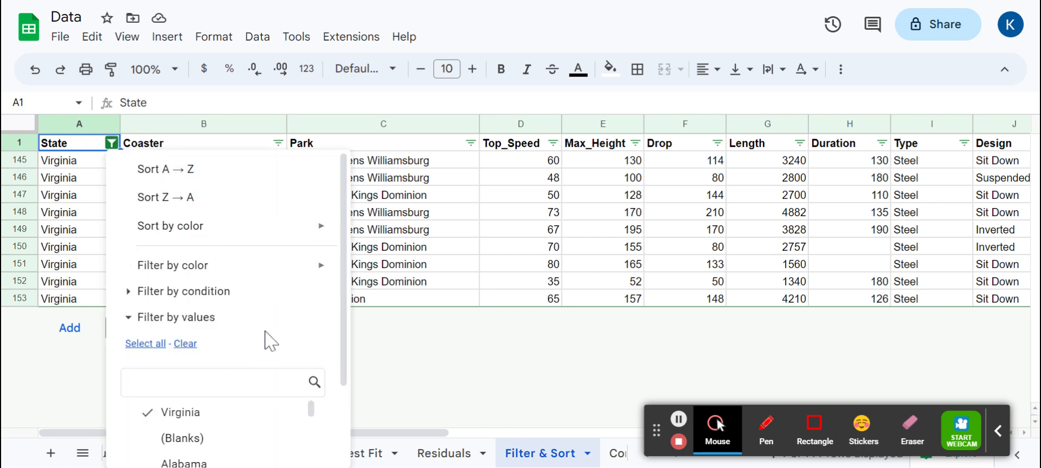
{"action": "scroll", "coordinate": [279, 344], "scroll_direction": "down", "scroll_amount": 2}
{"action": "scroll", "coordinate": [279, 345], "scroll_direction": "down", "scroll_amount": 5}
{"action": "scroll", "coordinate": [321, 371], "scroll_direction": "up", "scroll_amount": 2}
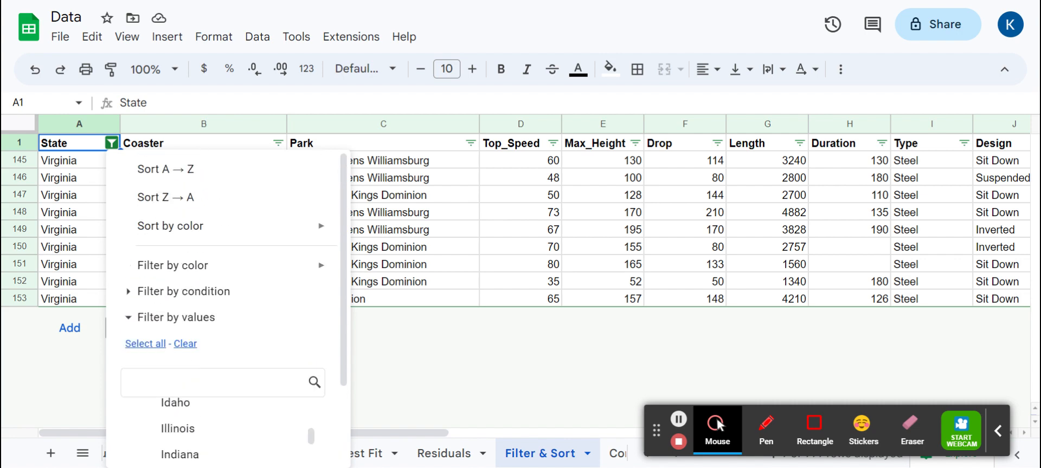
{"action": "scroll", "coordinate": [277, 371], "scroll_direction": "down", "scroll_amount": 8}
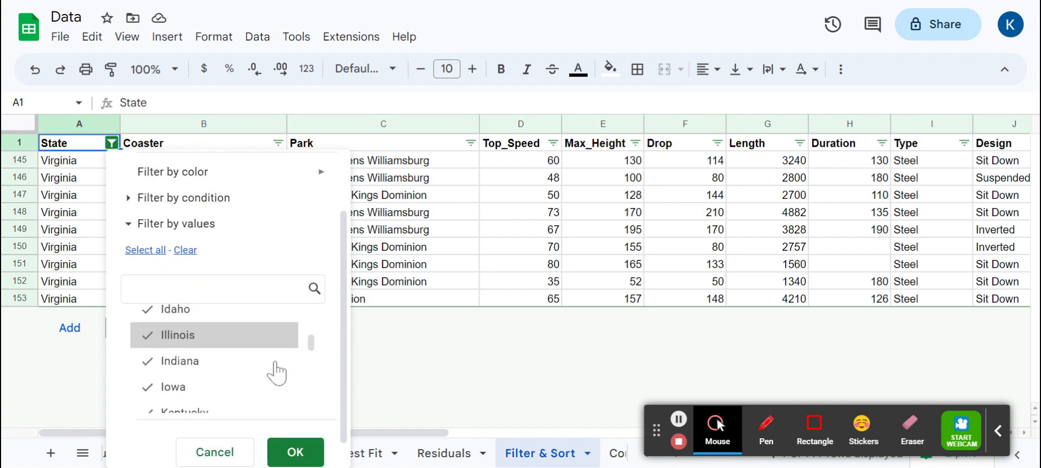
{"action": "left_click", "coordinate": [293, 442]}
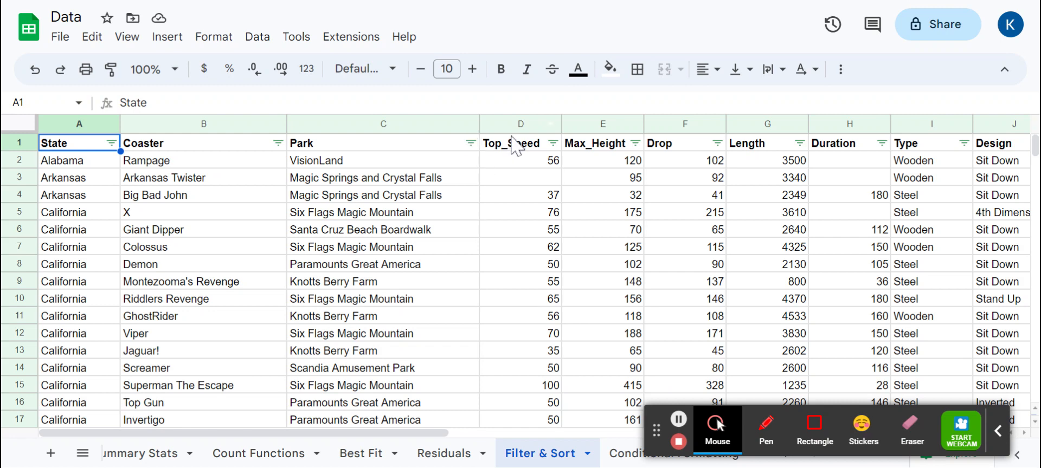
{"action": "left_click_drag", "start_coordinate": [664, 444], "coordinate": [50, 413]}
{"action": "left_click", "coordinate": [553, 143]}
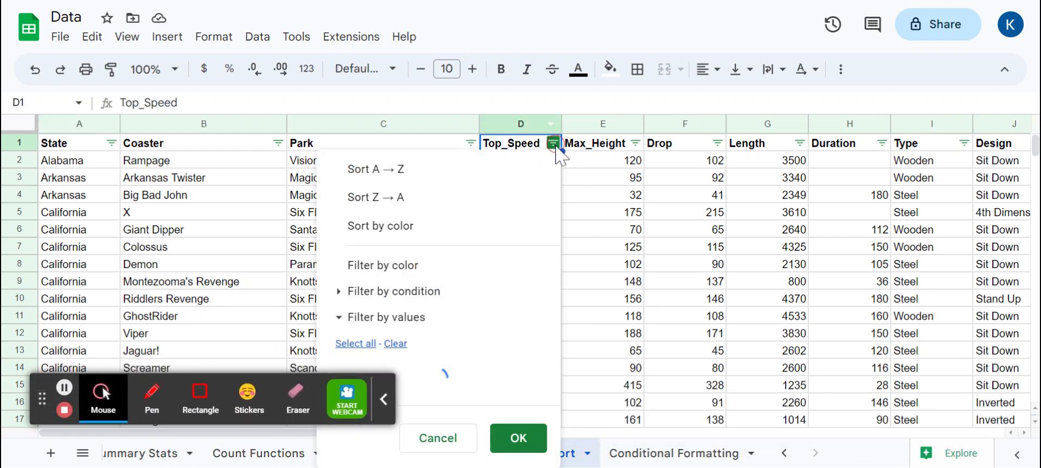
{"action": "left_click_drag", "start_coordinate": [47, 412], "coordinate": [14, 462]}
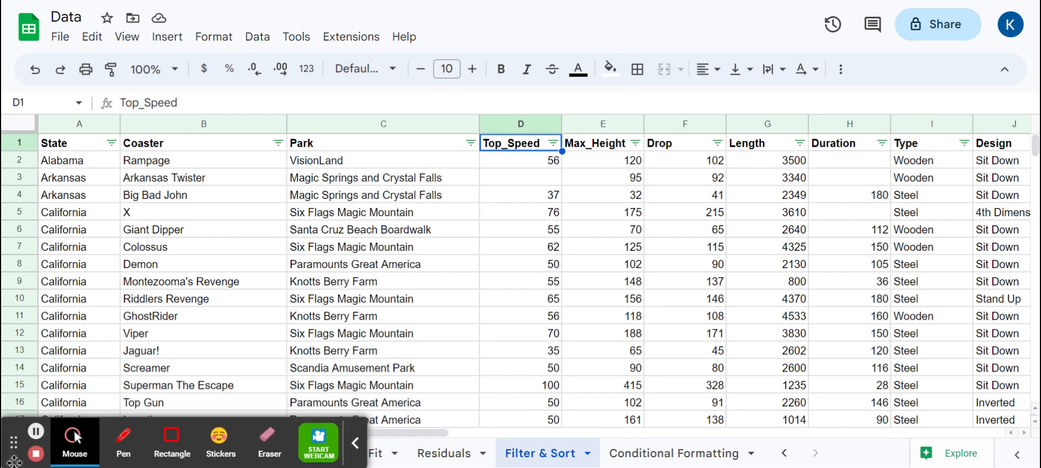
Step: Filter the Top_Speed column by the condition greater than or equal to 60
{"action": "left_click", "coordinate": [553, 143]}
{"action": "scroll", "coordinate": [477, 295], "scroll_direction": "down", "scroll_amount": 2}
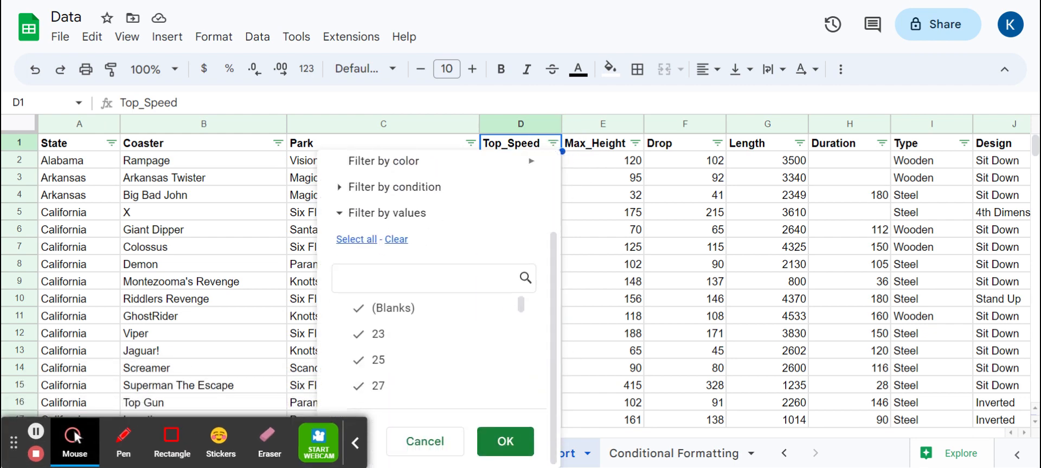
{"action": "left_click", "coordinate": [346, 187]}
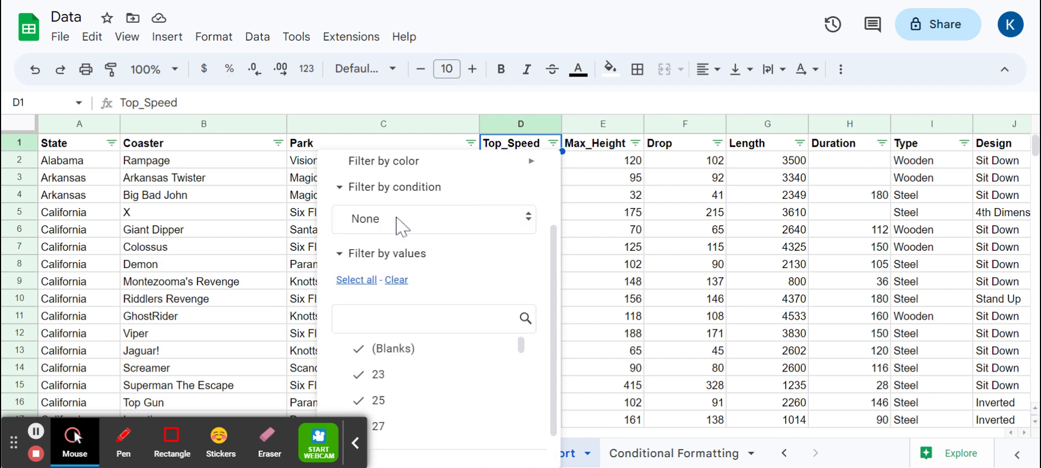
{"action": "left_click", "coordinate": [485, 229]}
{"action": "scroll", "coordinate": [434, 260], "scroll_direction": "down", "scroll_amount": 3}
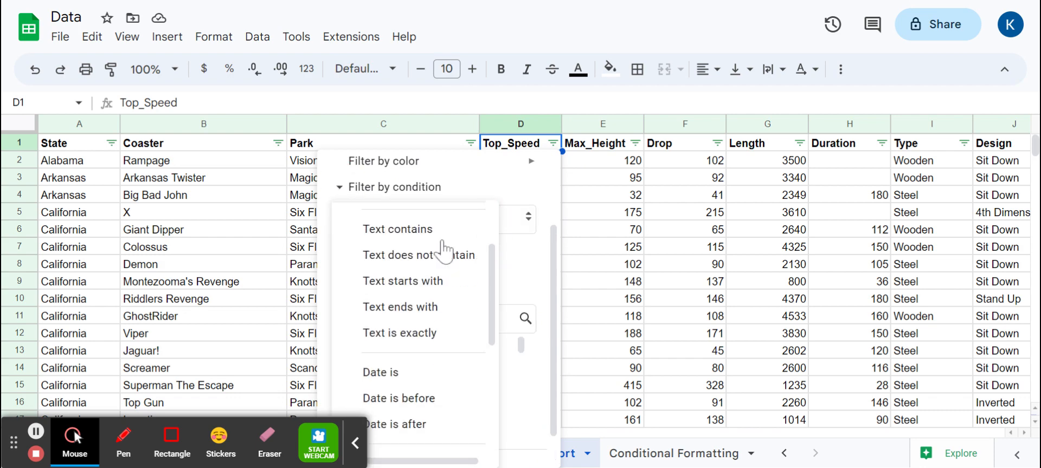
{"action": "scroll", "coordinate": [438, 264], "scroll_direction": "down", "scroll_amount": 3}
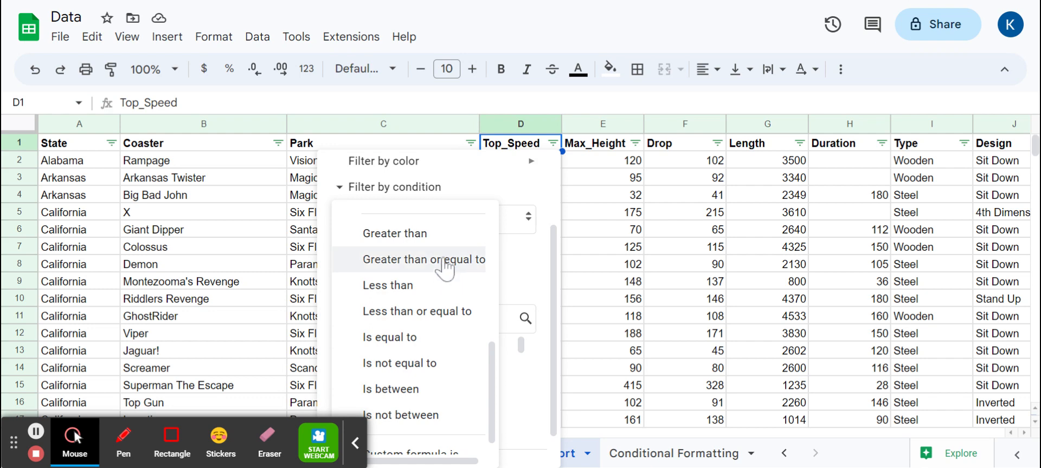
{"action": "left_click", "coordinate": [438, 265]}
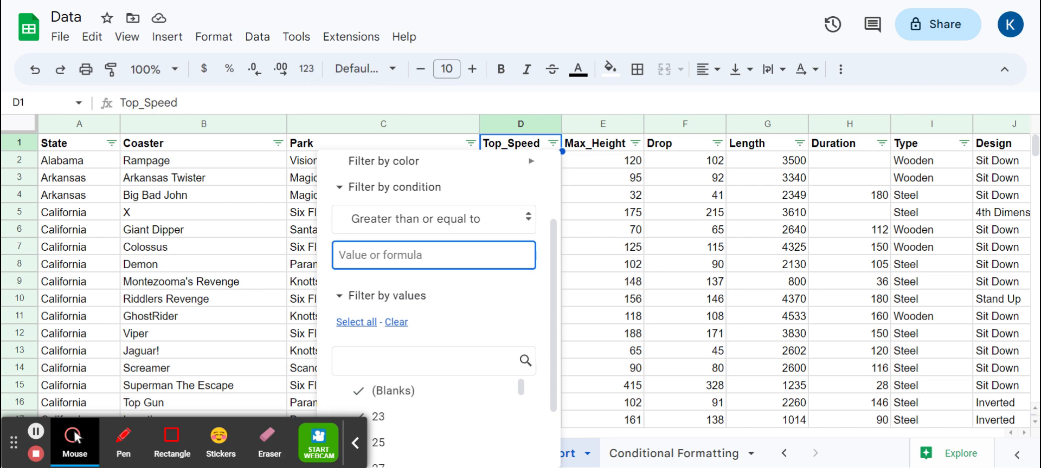
{"action": "type", "text": "60"}
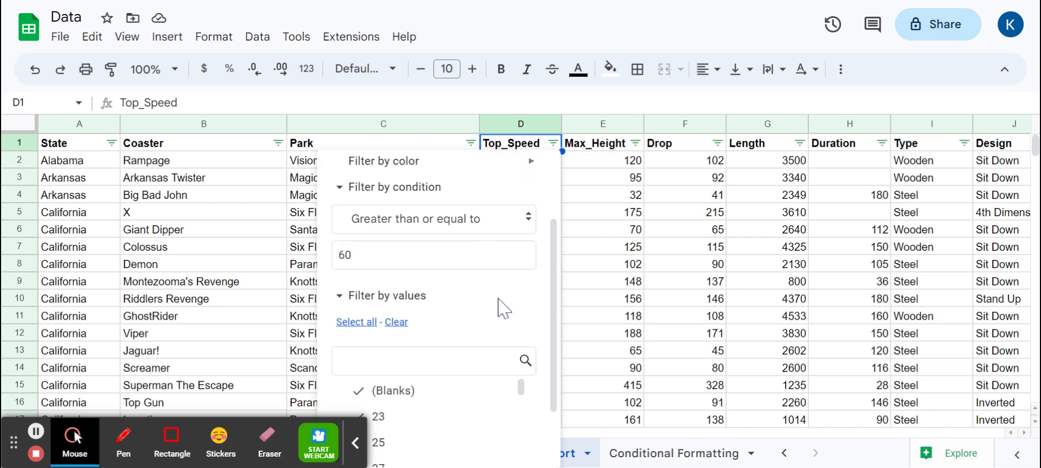
{"action": "scroll", "coordinate": [510, 309], "scroll_direction": "down", "scroll_amount": 2}
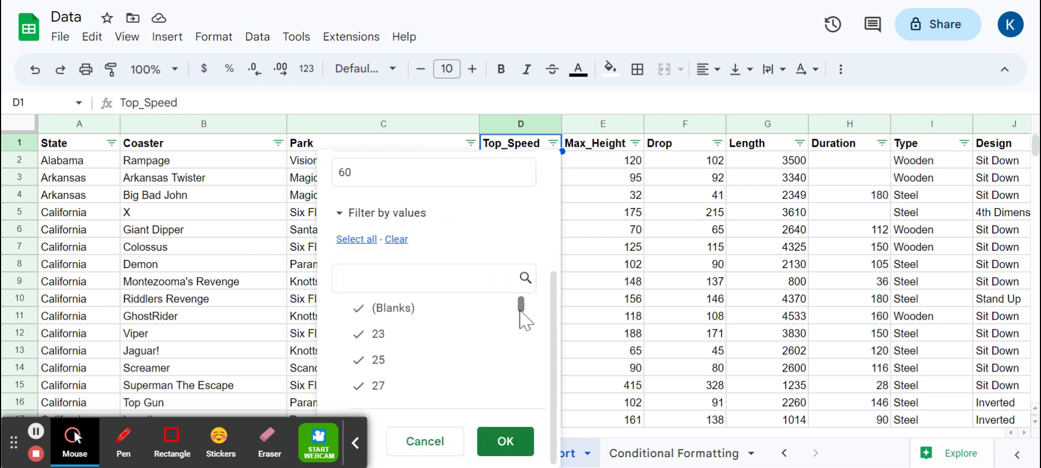
{"action": "left_click", "coordinate": [508, 444]}
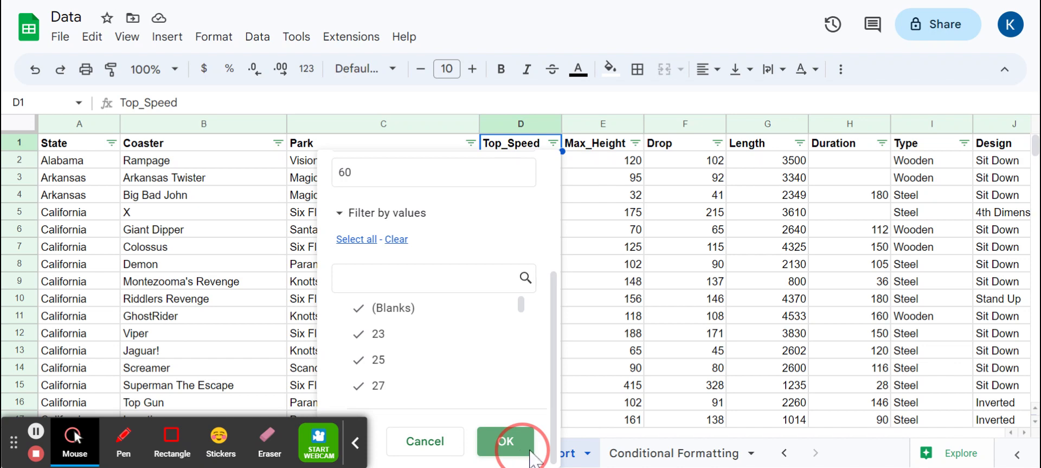
Step: Review the Top_Speed filter's condition and examine the speeds in the filtered coaster rows
{"action": "left_click", "coordinate": [552, 143]}
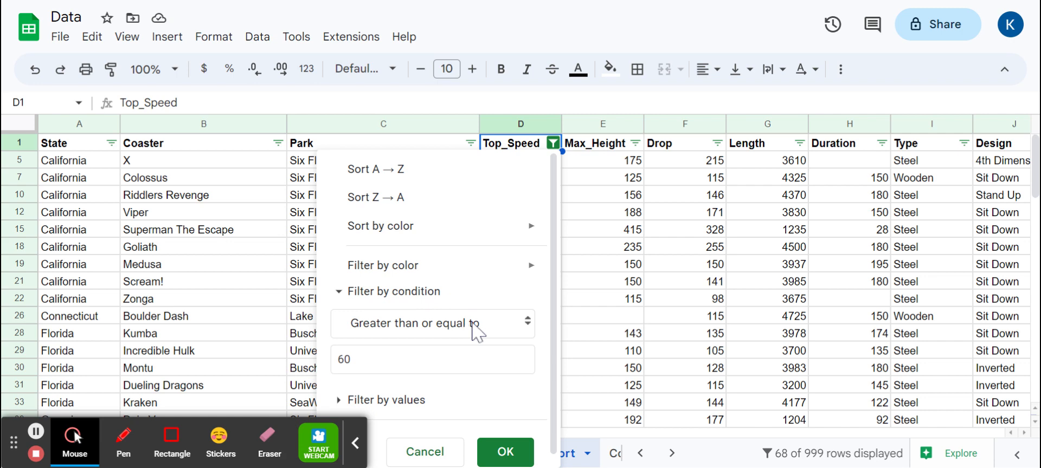
{"action": "left_click", "coordinate": [500, 451]}
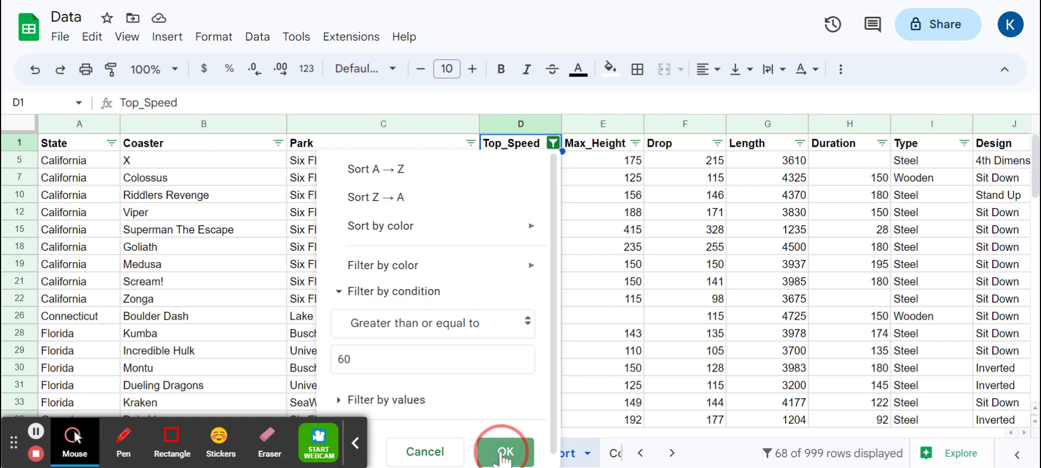
{"action": "scroll", "coordinate": [553, 179], "scroll_direction": "down", "scroll_amount": 1}
{"action": "scroll", "coordinate": [553, 179], "scroll_direction": "down", "scroll_amount": 15}
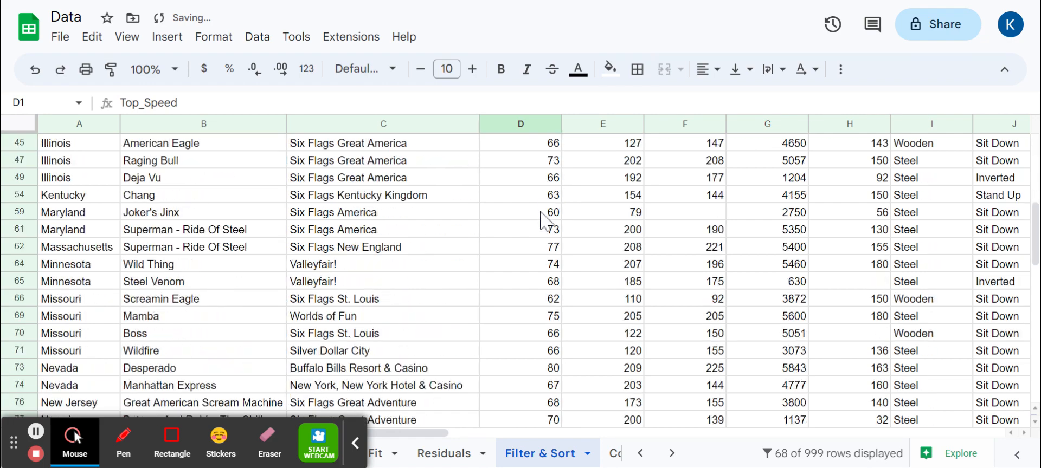
{"action": "scroll", "coordinate": [551, 268], "scroll_direction": "up", "scroll_amount": 7}
{"action": "scroll", "coordinate": [553, 284], "scroll_direction": "up", "scroll_amount": 12}
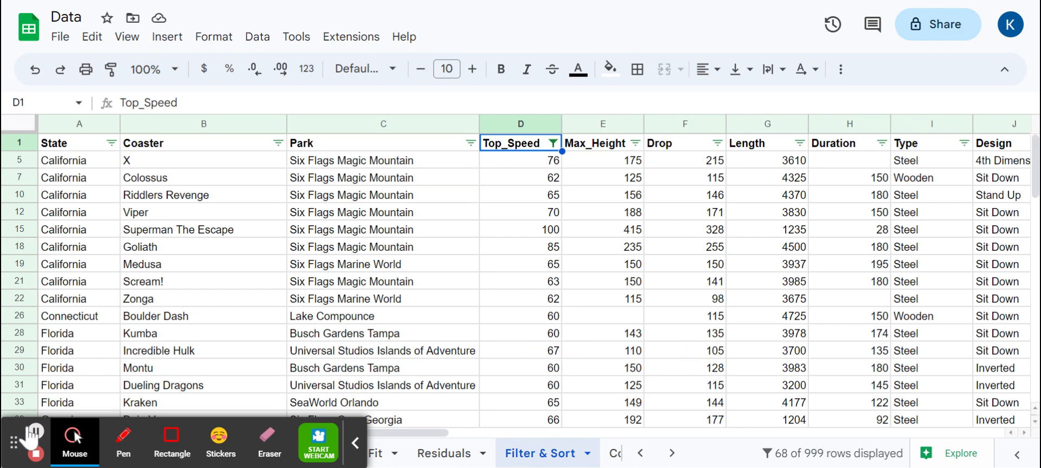
Step: Filter the State column by values to show only Texas, keeping the Top_Speed filter active
{"action": "left_click_drag", "start_coordinate": [15, 443], "coordinate": [738, 443]}
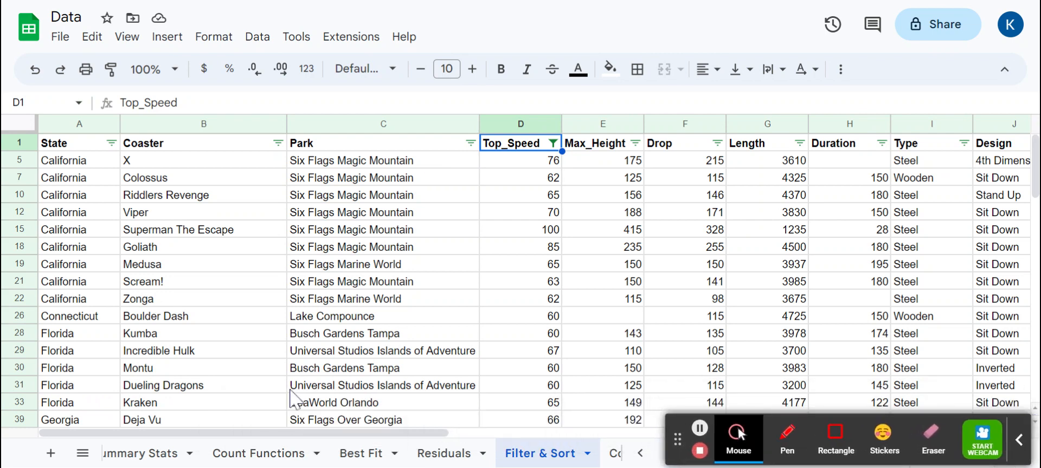
{"action": "left_click", "coordinate": [111, 143]}
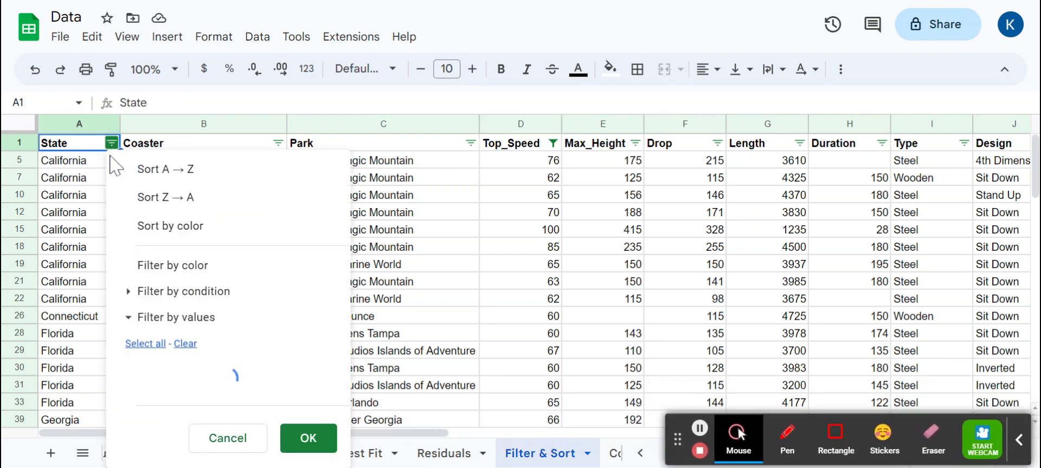
{"action": "scroll", "coordinate": [195, 312], "scroll_direction": "down", "scroll_amount": 3}
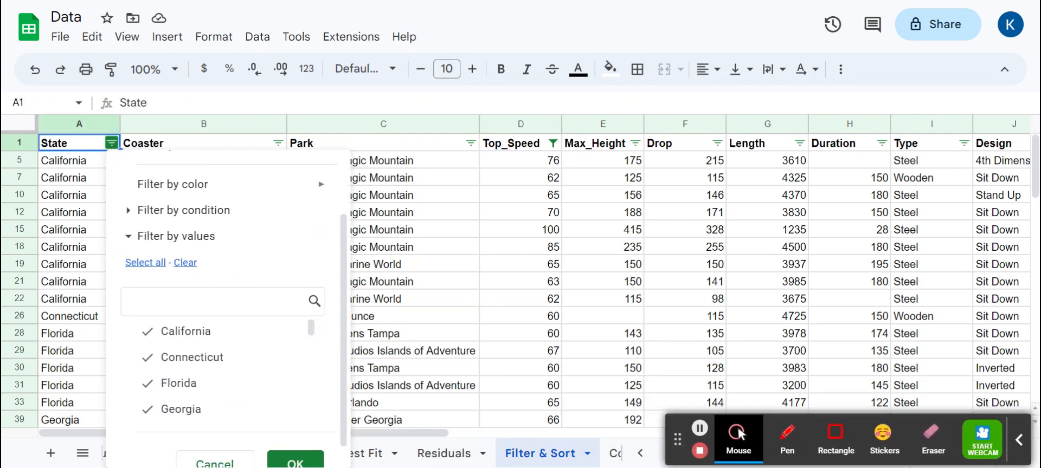
{"action": "left_click", "coordinate": [184, 264]}
{"action": "scroll", "coordinate": [233, 402], "scroll_direction": "down", "scroll_amount": 10}
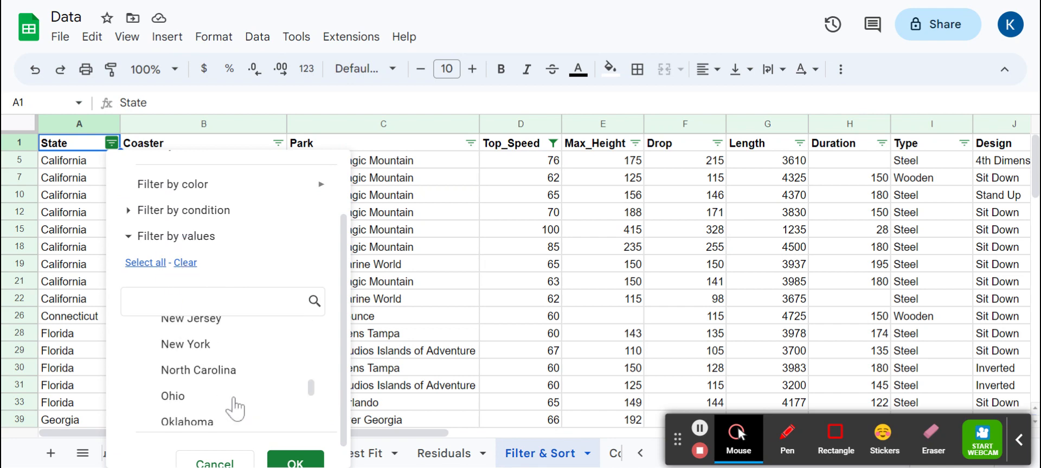
{"action": "left_click", "coordinate": [215, 363]}
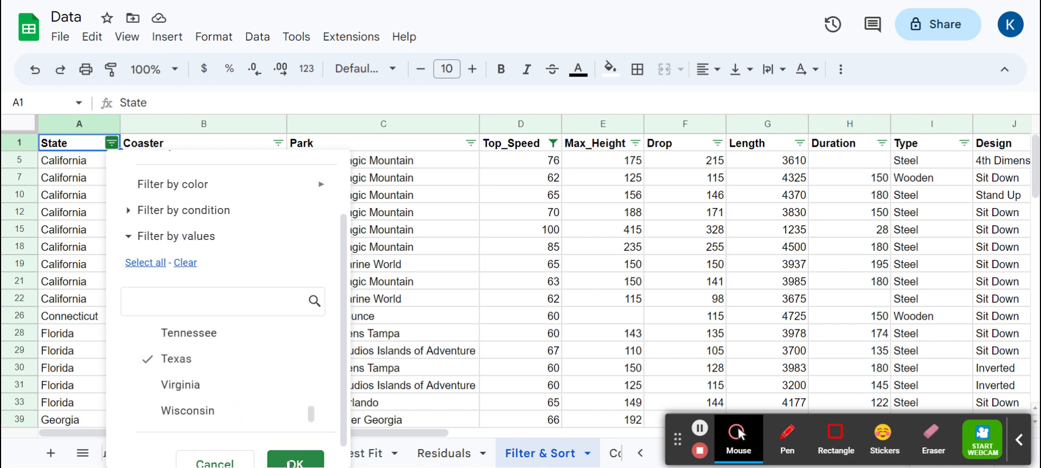
{"action": "left_click", "coordinate": [296, 461]}
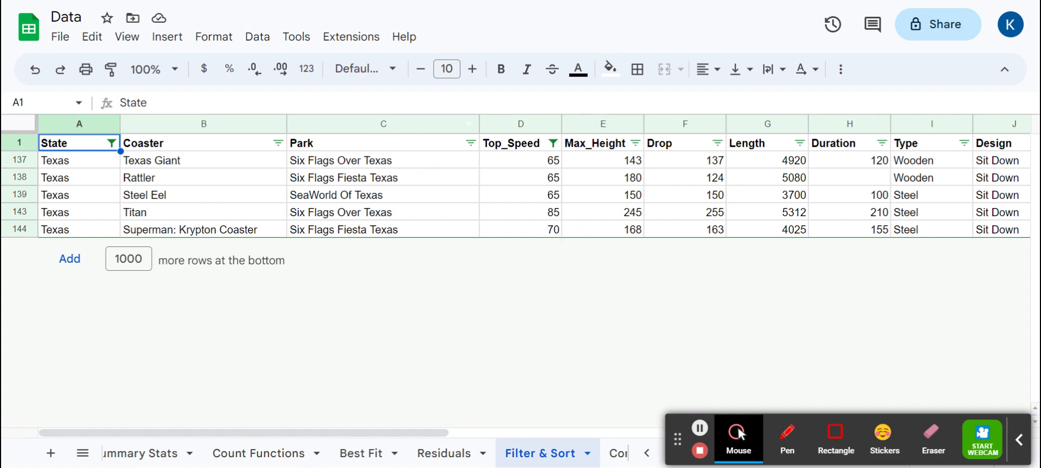
Step: Remove the filter from the coaster data so all rows are shown again
{"action": "left_click", "coordinate": [258, 39]}
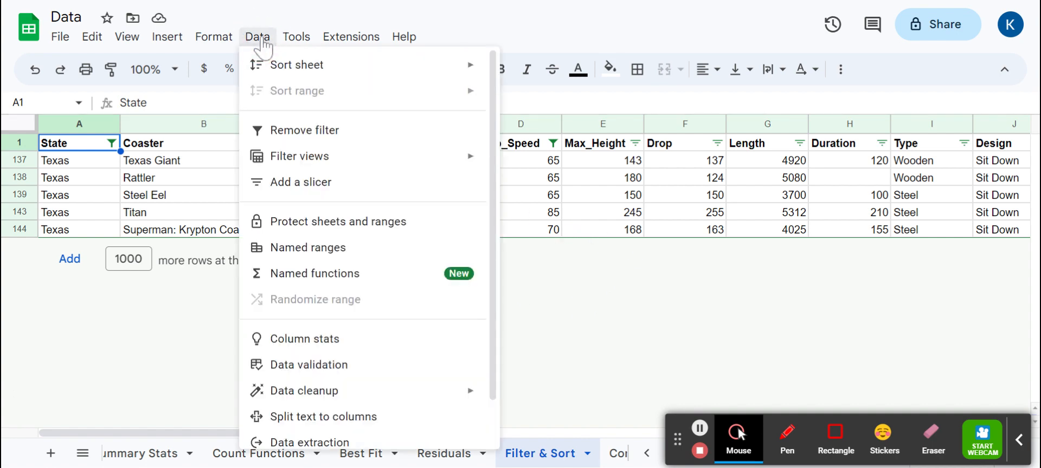
{"action": "left_click", "coordinate": [289, 135]}
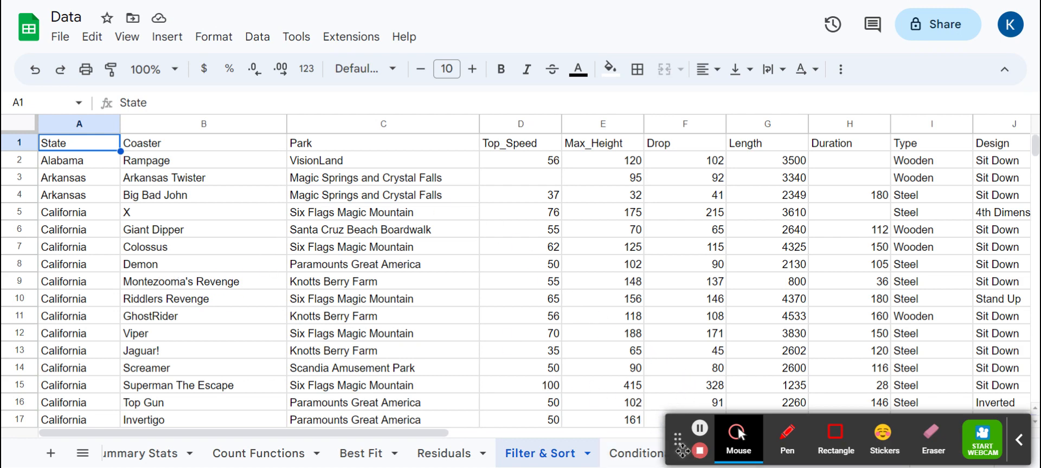
{"action": "left_click_drag", "start_coordinate": [677, 440], "coordinate": [14, 433]}
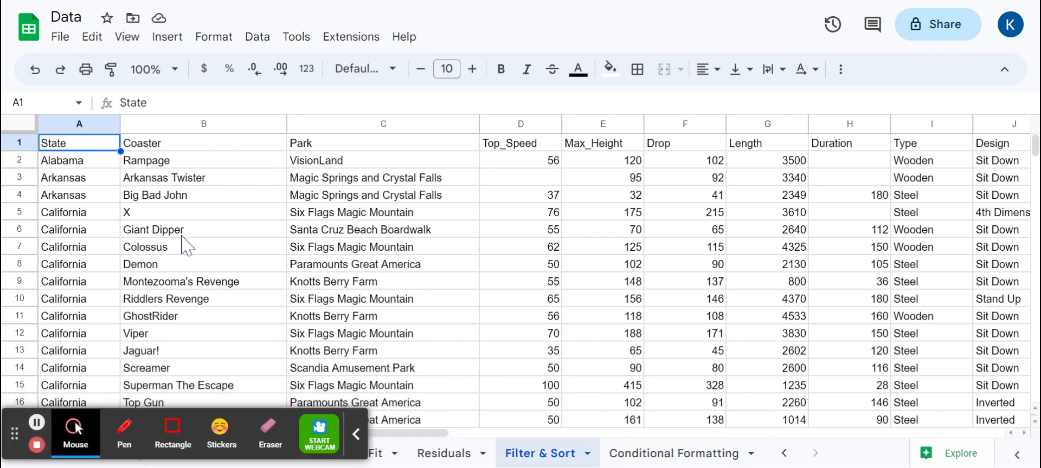
Step: Create a new filter on the data and filter the Top_Speed column by values to show only (Blanks)
{"action": "left_click", "coordinate": [257, 36]}
{"action": "left_click", "coordinate": [266, 129]}
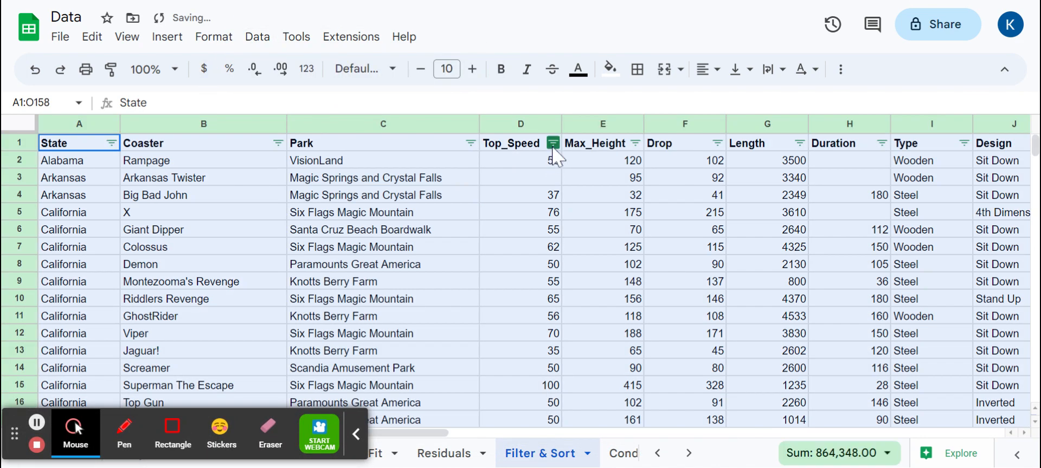
{"action": "left_click", "coordinate": [553, 144]}
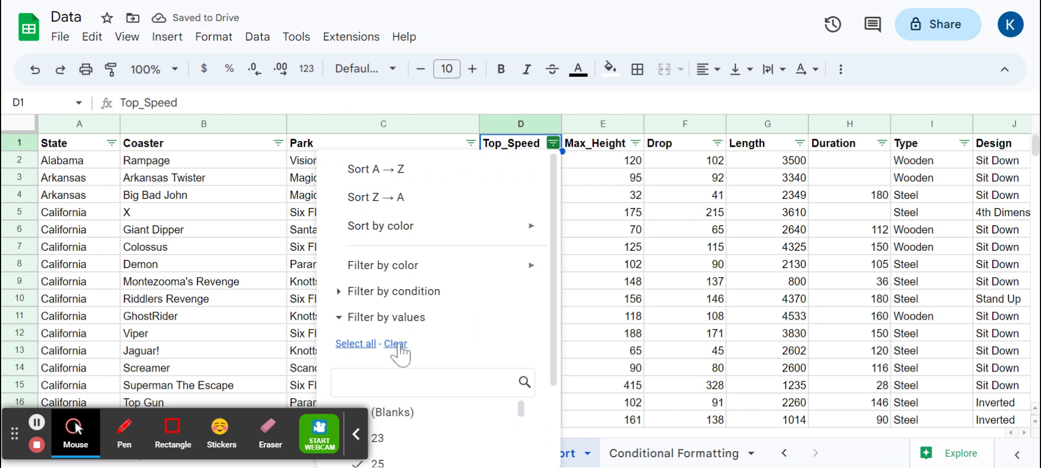
{"action": "scroll", "coordinate": [471, 360], "scroll_direction": "down", "scroll_amount": 1}
{"action": "scroll", "coordinate": [471, 362], "scroll_direction": "down", "scroll_amount": 2}
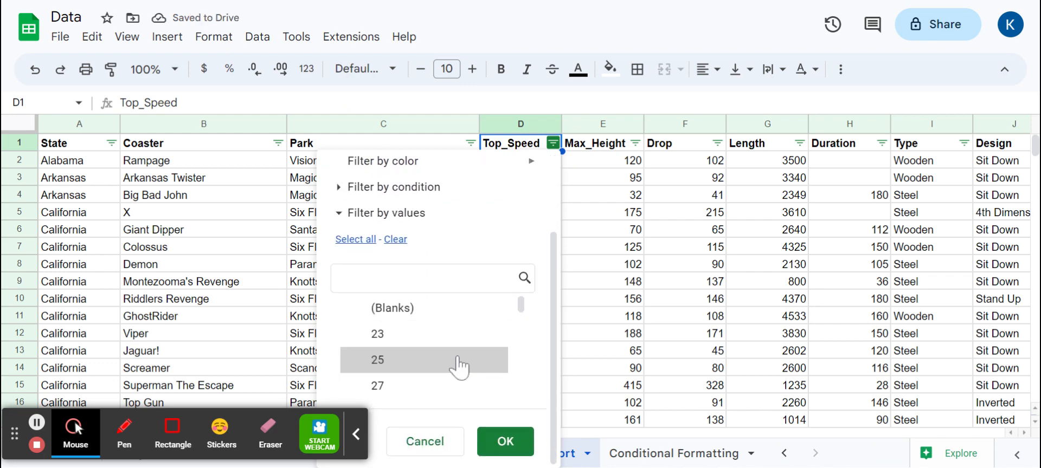
{"action": "left_click", "coordinate": [399, 310]}
{"action": "left_click", "coordinate": [507, 441]}
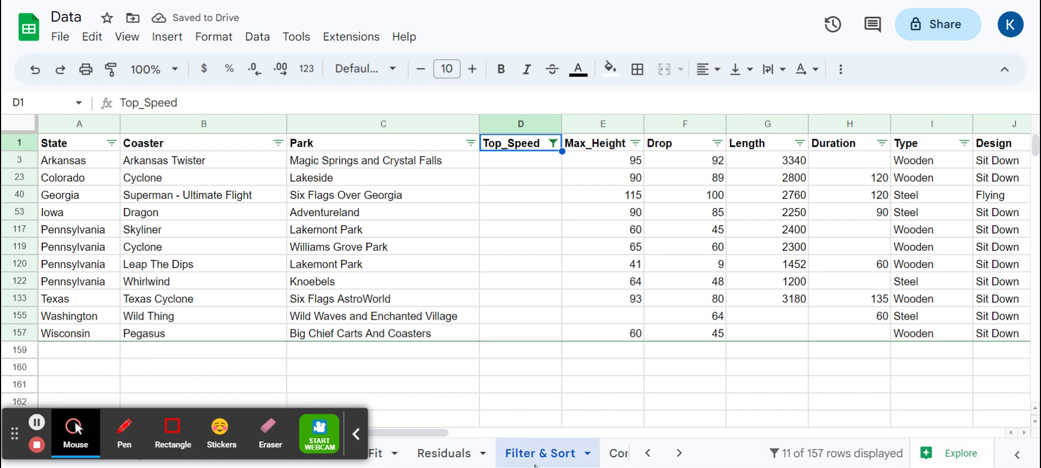
Step: Delete all the filtered rows that have a blank Top_Speed, from row 3 through row 157
{"action": "left_click_drag", "start_coordinate": [22, 161], "coordinate": [37, 339]}
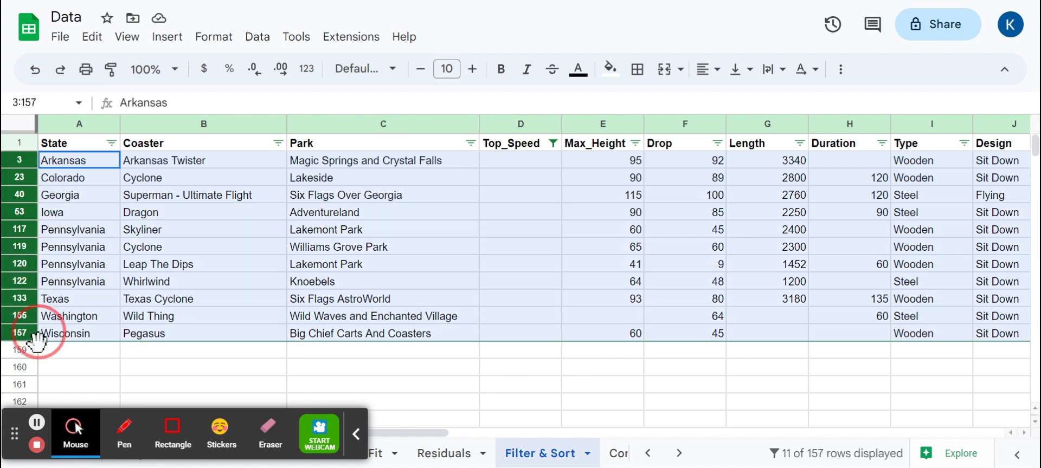
{"action": "right_click", "coordinate": [21, 332]}
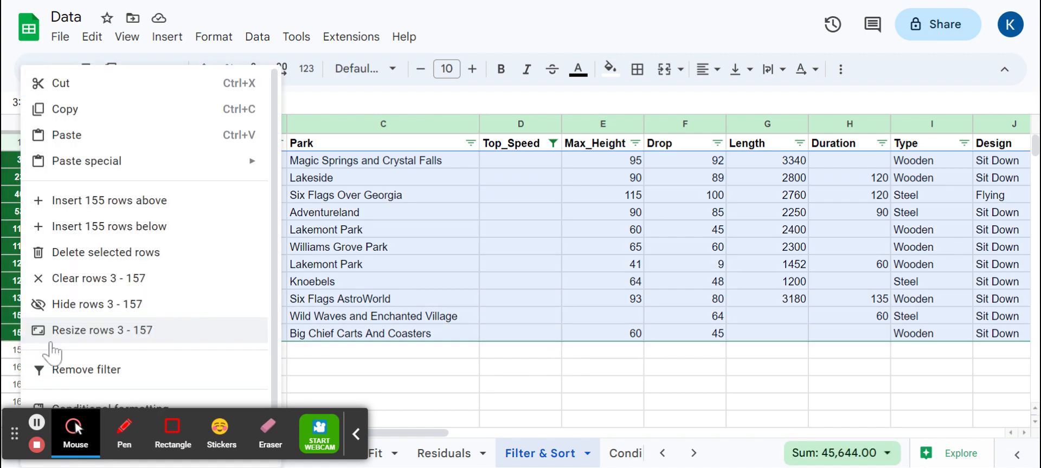
{"action": "left_click", "coordinate": [122, 254]}
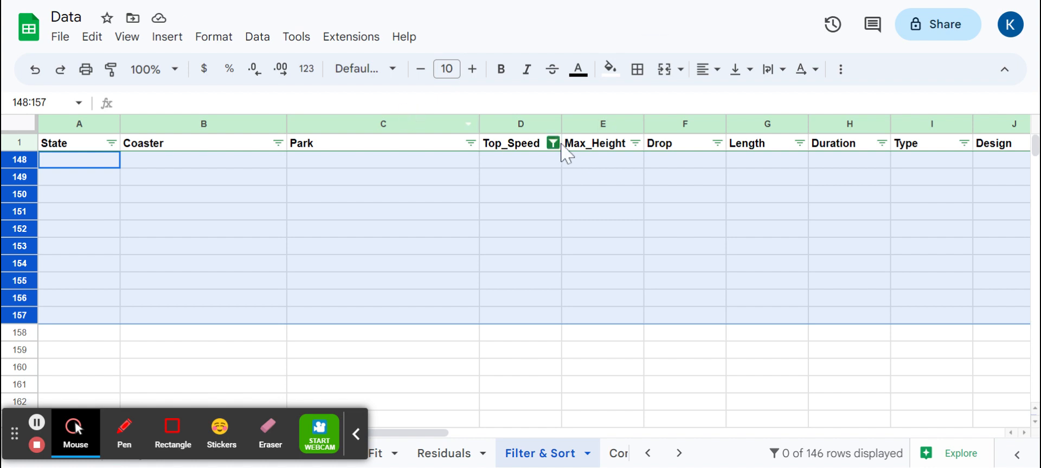
Step: Remove the filter and look through the restored data for remaining blanks in the Top_Speed column
{"action": "left_click", "coordinate": [258, 37]}
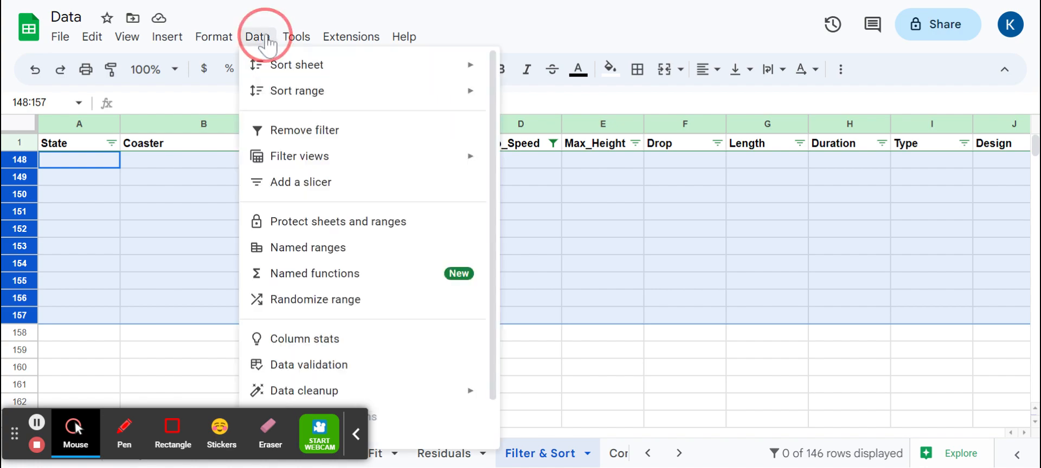
{"action": "left_click", "coordinate": [282, 142]}
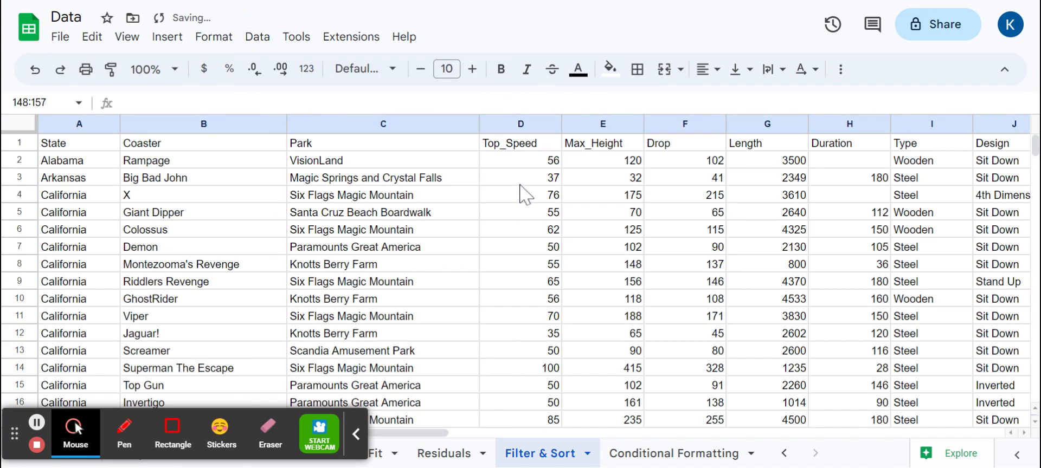
{"action": "scroll", "coordinate": [523, 198], "scroll_direction": "down", "scroll_amount": 20}
{"action": "scroll", "coordinate": [529, 218], "scroll_direction": "down", "scroll_amount": 20}
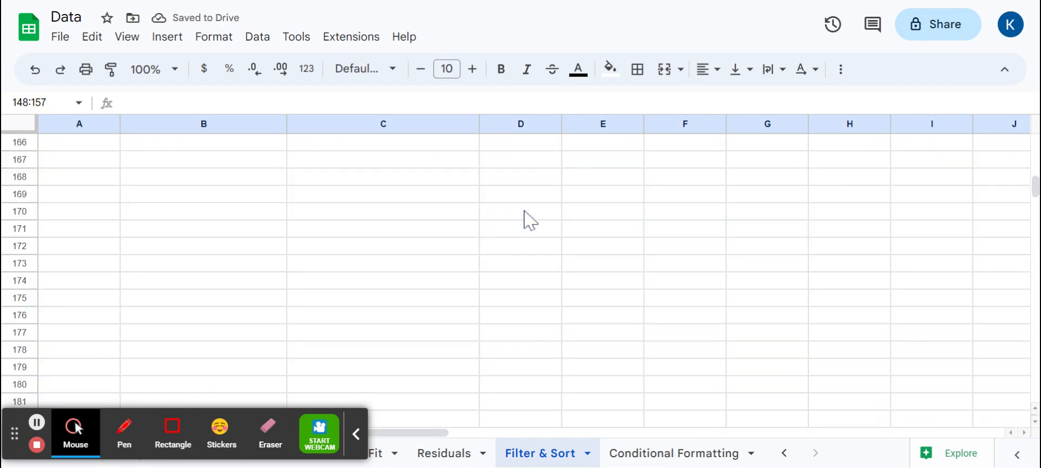
{"action": "scroll", "coordinate": [535, 225], "scroll_direction": "up", "scroll_amount": 15}
{"action": "scroll", "coordinate": [539, 228], "scroll_direction": "up", "scroll_amount": 20}
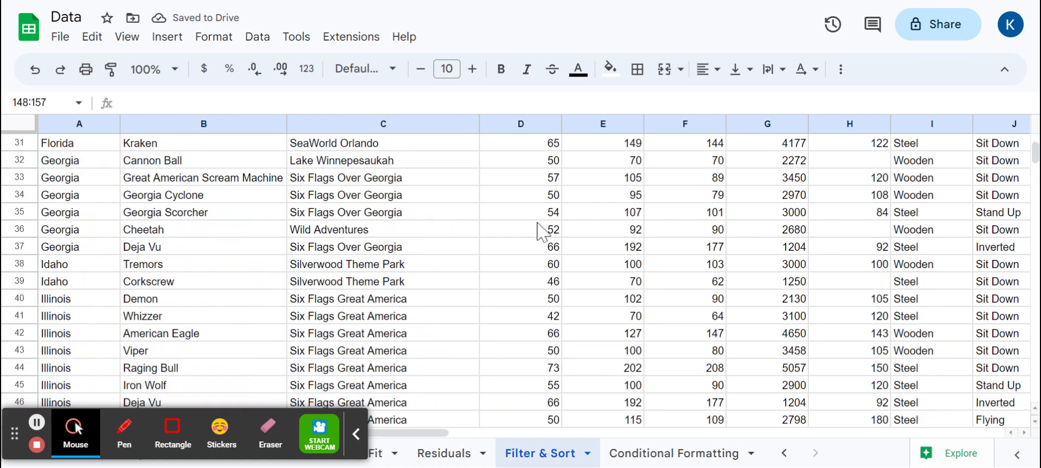